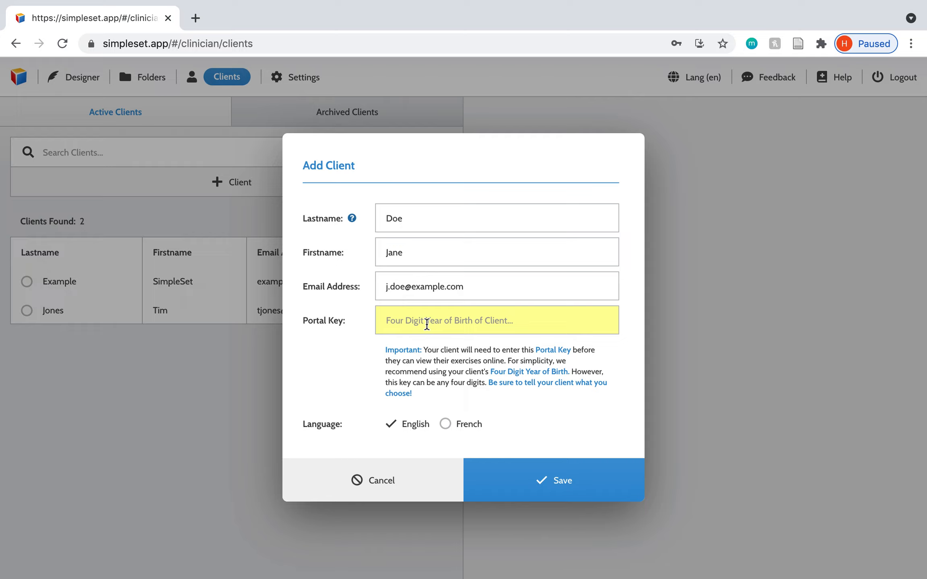
Step: Enter the new client's four-digit portal key, save the client, and check the saved details in the edit form without changing them
left_click(553, 498)
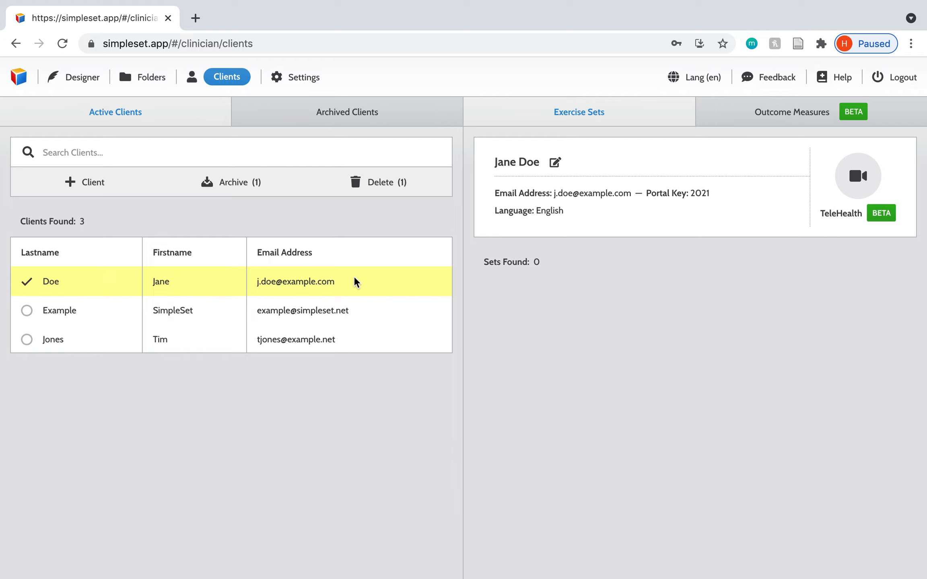
left_click(555, 163)
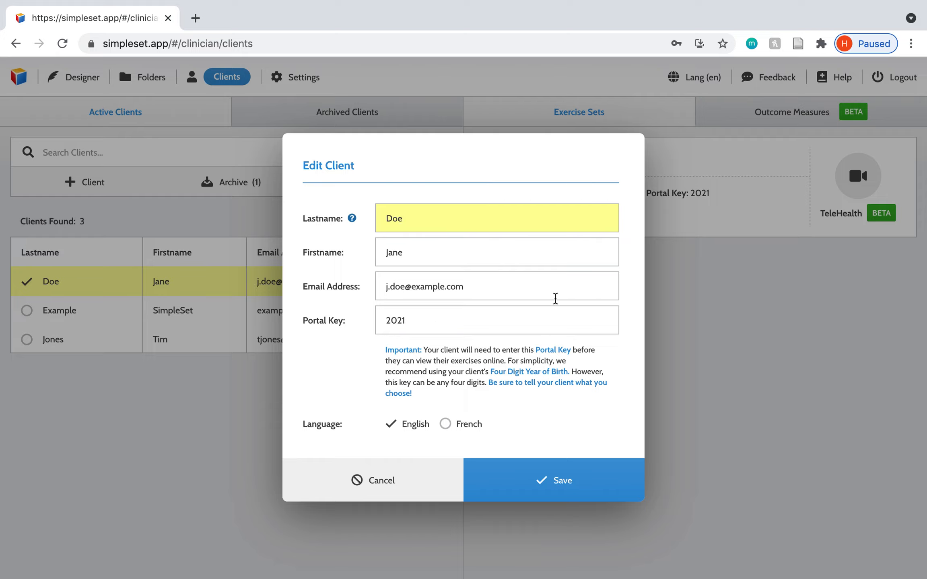
left_click(390, 486)
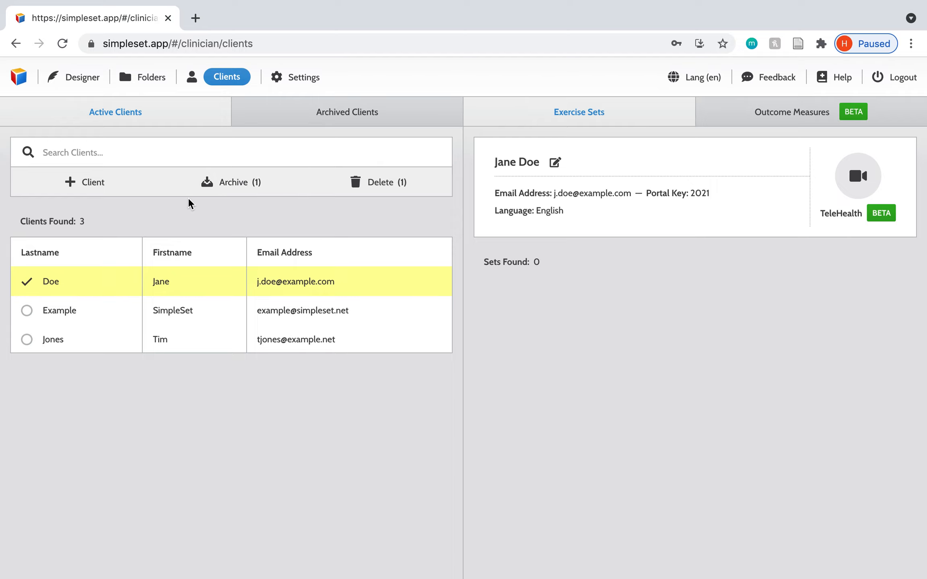
Step: Save the untitled Designer set to the new client, naming it with the client's first name plus "Exercises", and sign as Demo Clinician
left_click(53, 80)
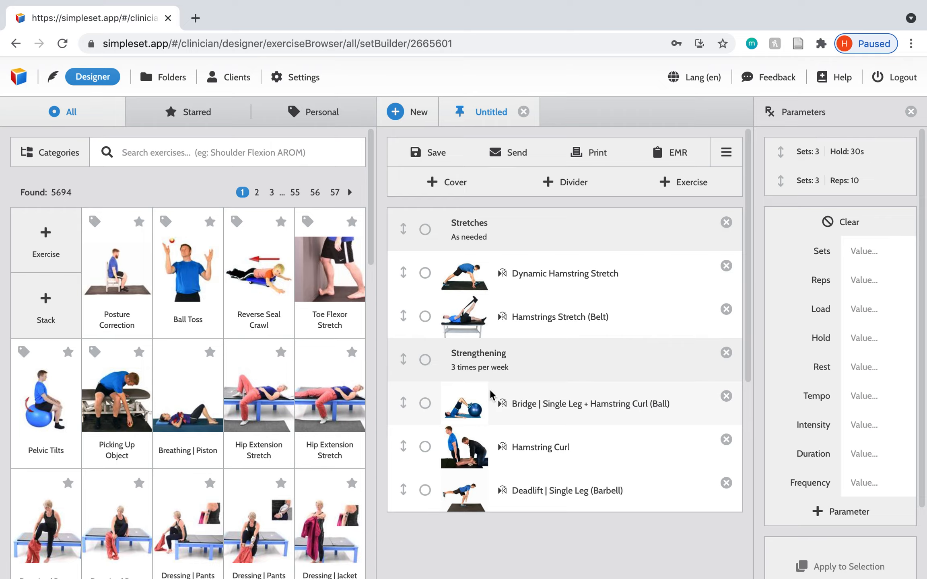
left_click(427, 154)
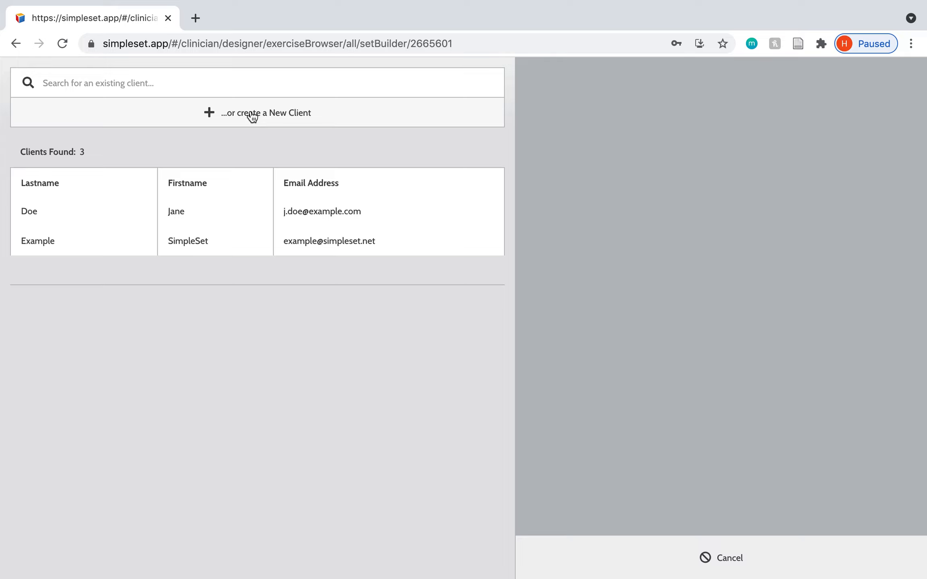
left_click(173, 214)
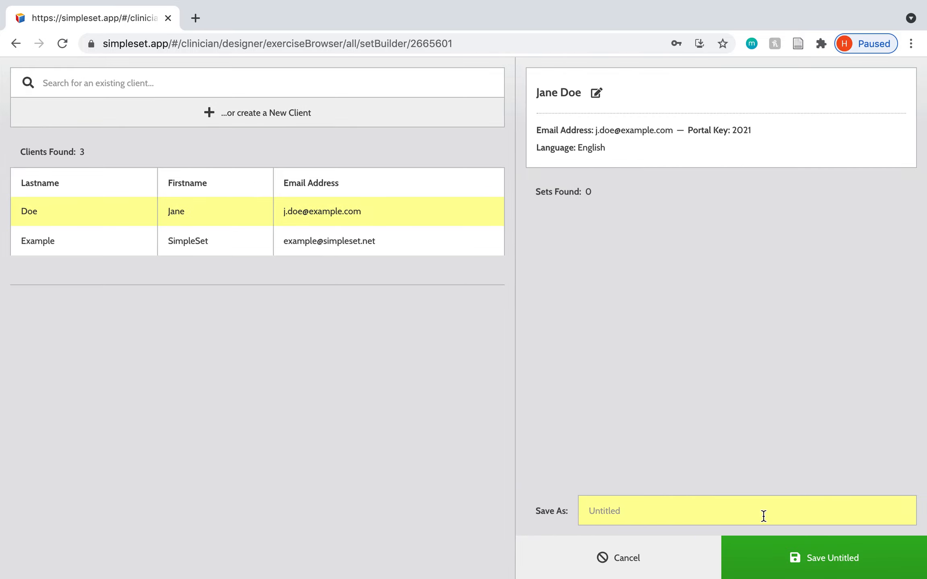
type("Janes e")
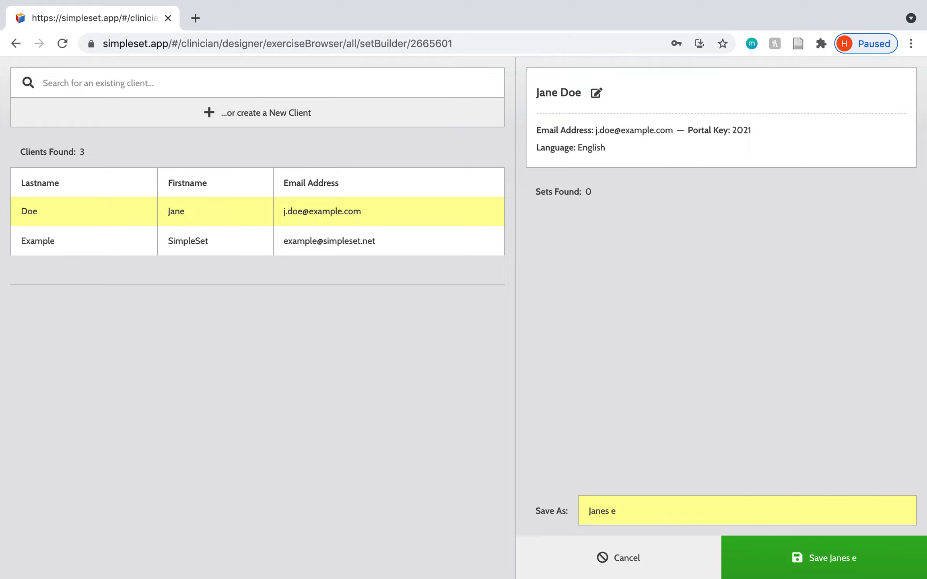
key("BackSpace")
type("Exercises")
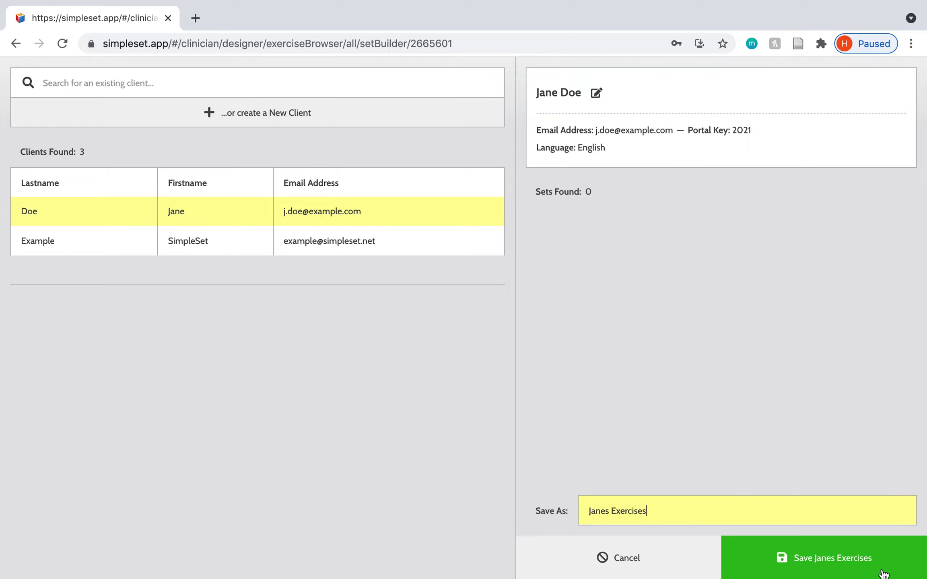
left_click(882, 564)
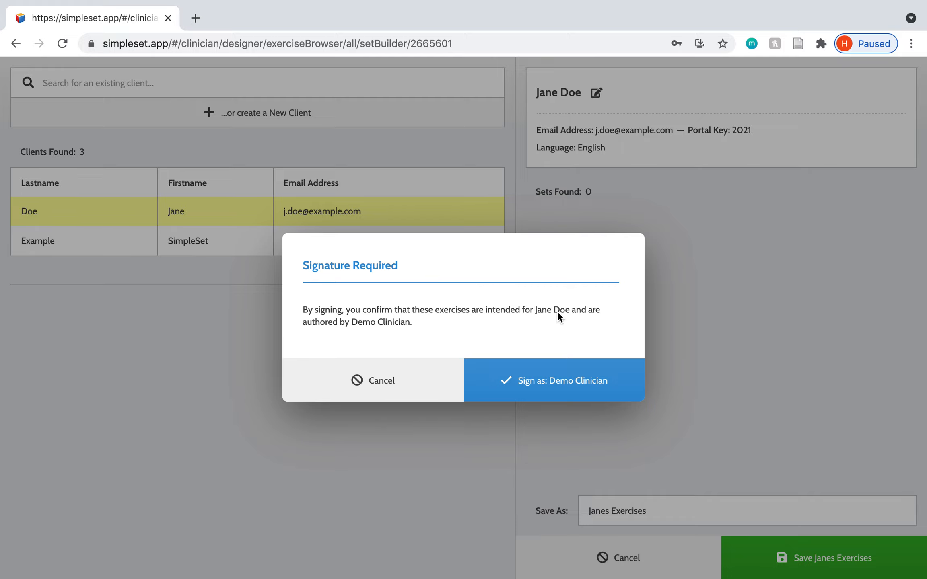
left_click(532, 394)
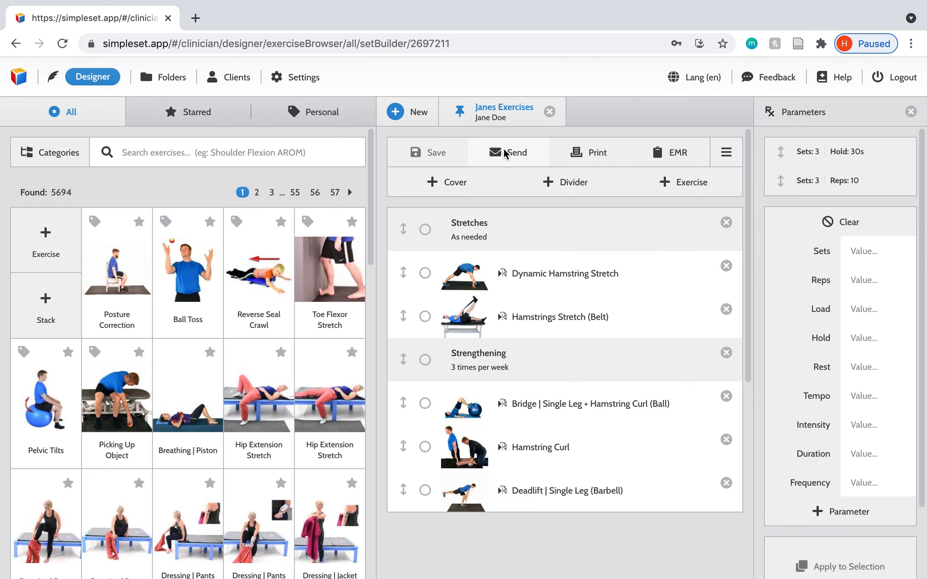
Step: Review the email form for sending the saved exercise set to the client, and cancel it without sending
left_click(505, 153)
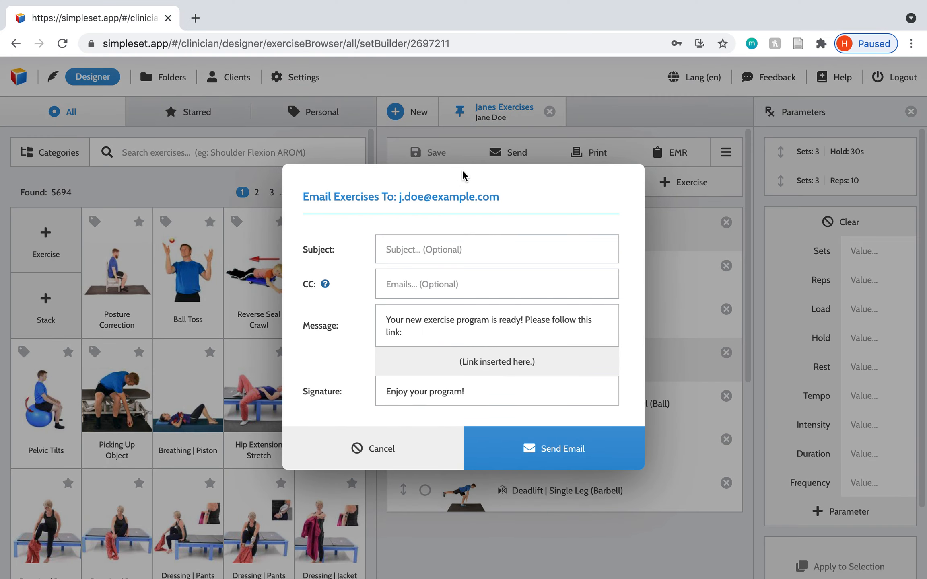
left_click(401, 439)
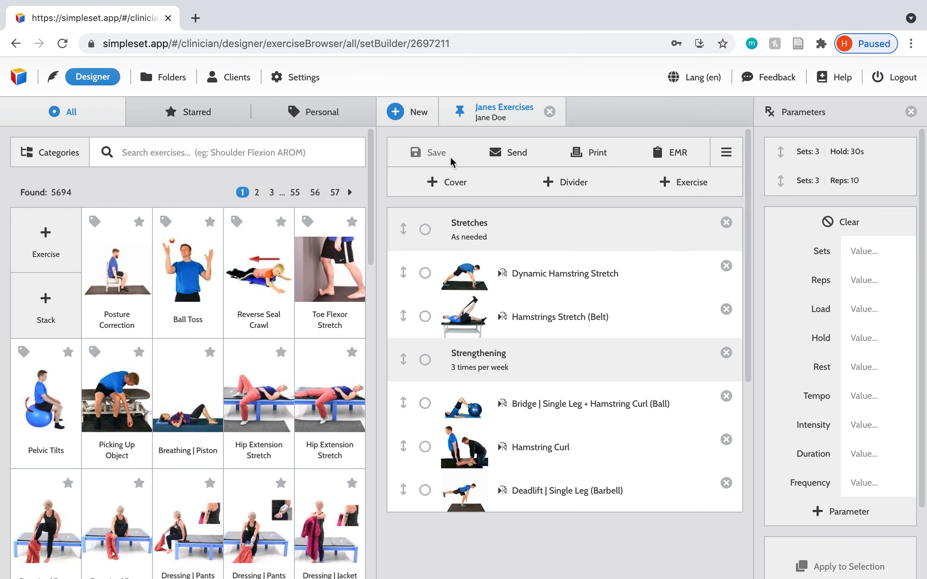
left_click(525, 157)
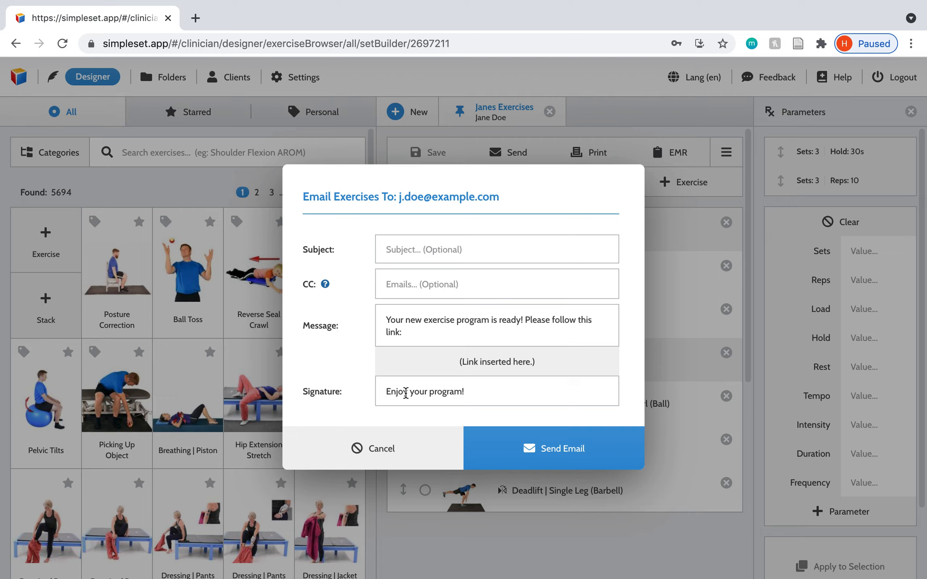
left_click(393, 449)
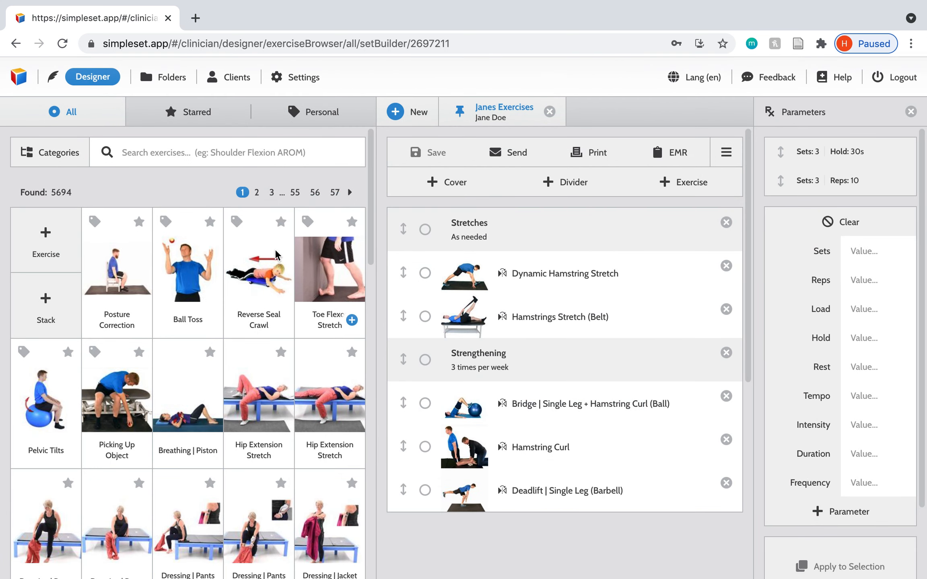
Step: Open the record of the last client in the active clients list and review the saved exercise sets
left_click(218, 85)
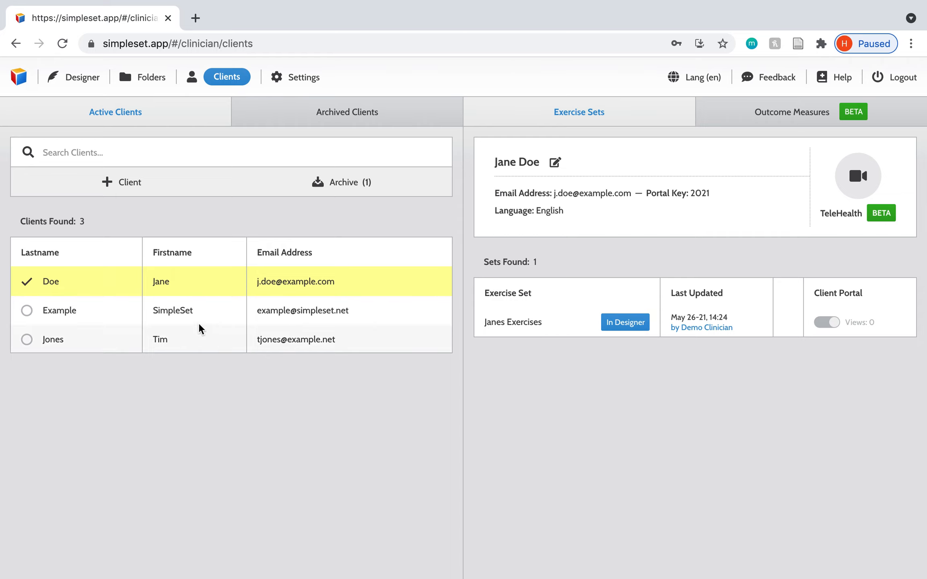
left_click(173, 338)
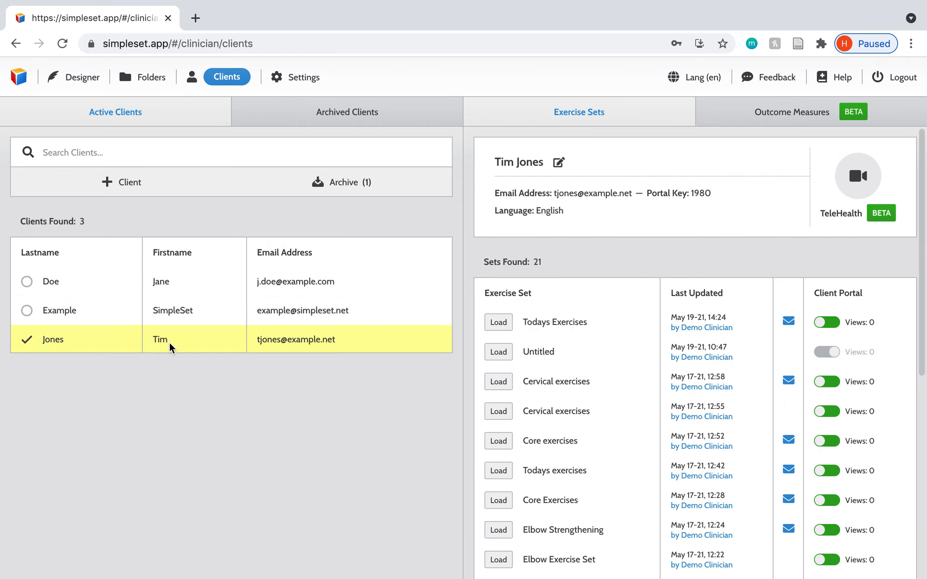
scroll(693, 301, "down", 4)
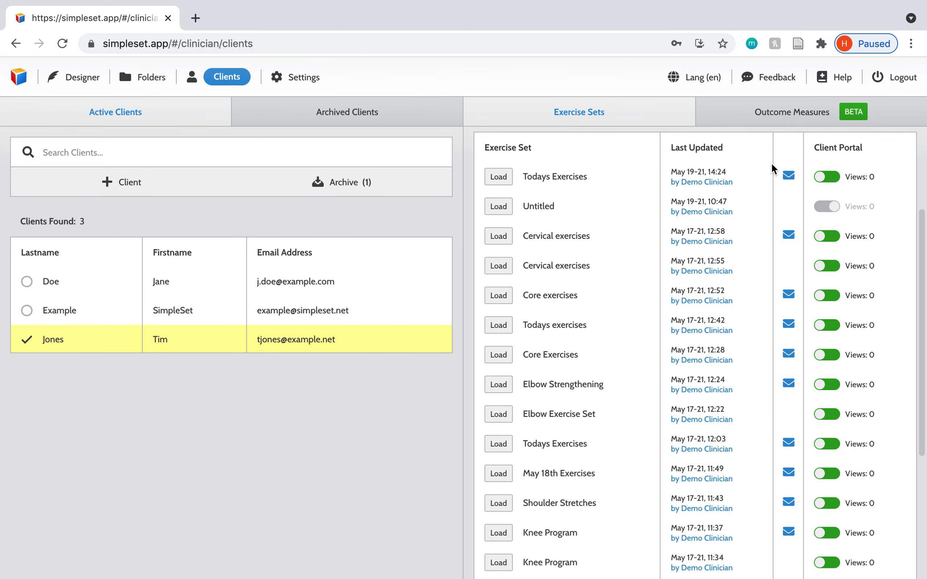
scroll(793, 342, "down", 5)
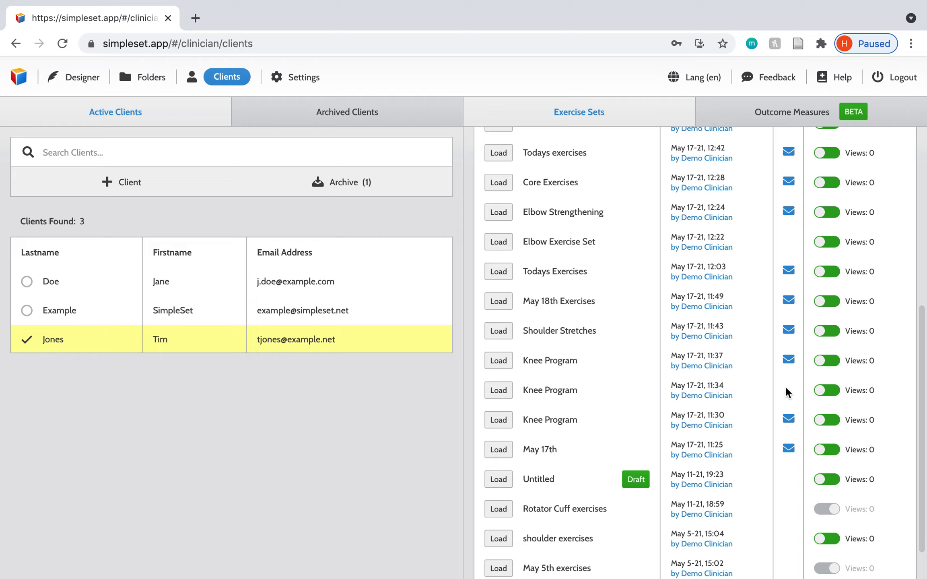
scroll(787, 393, "up", 9)
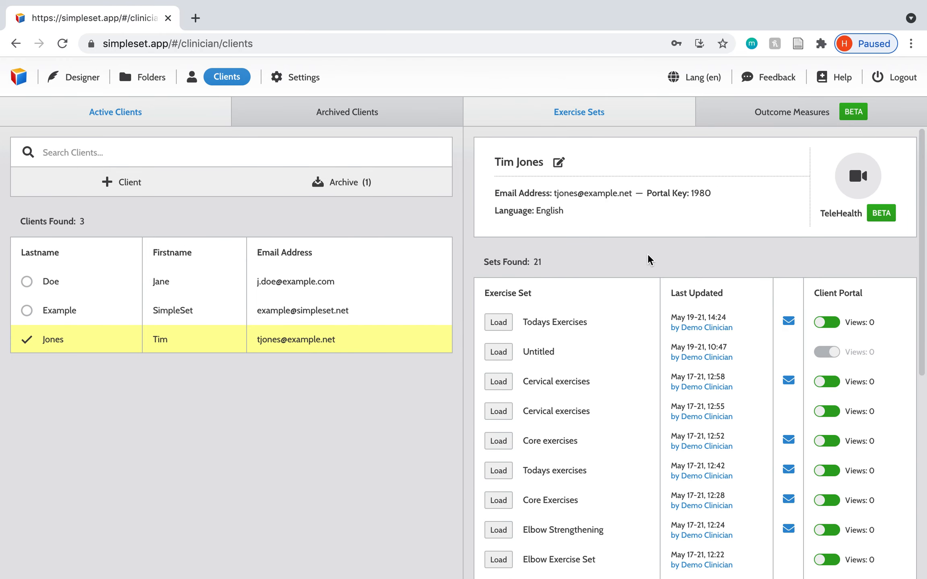
scroll(828, 328, "down", 2)
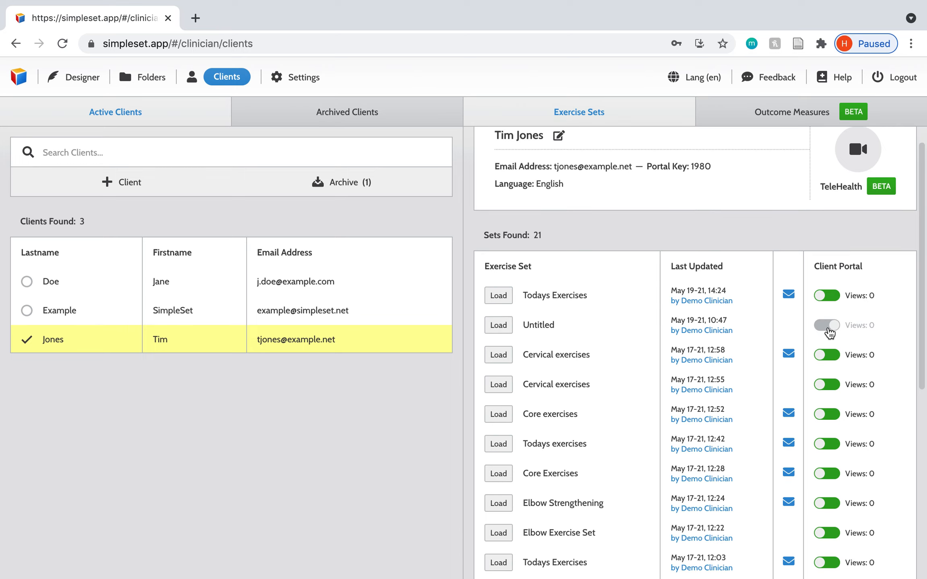
Step: Turn client portal access off and back on for the newest Todays Exercises set, and enable it for the Untitled set below
scroll(830, 322, "up", 1)
left_click(832, 282)
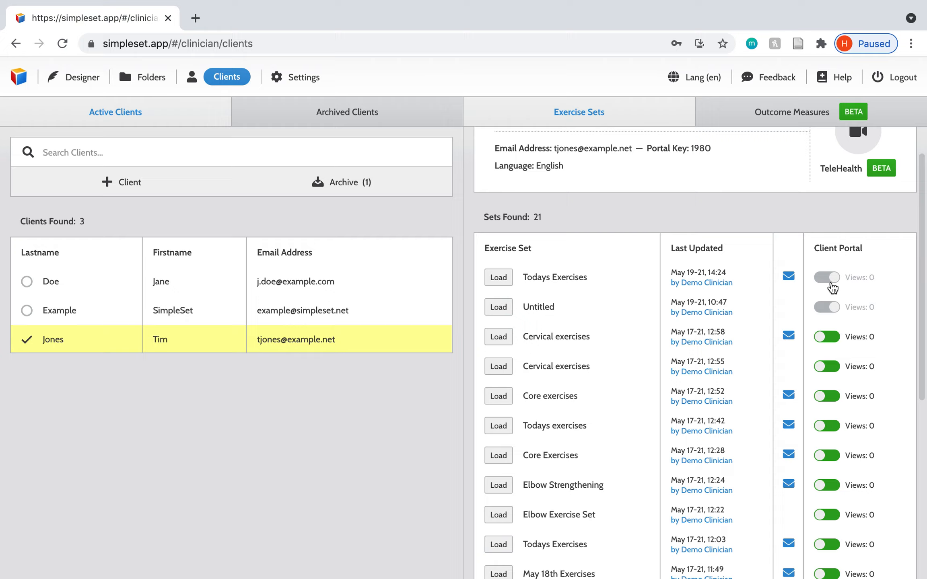
left_click(831, 283)
left_click(827, 308)
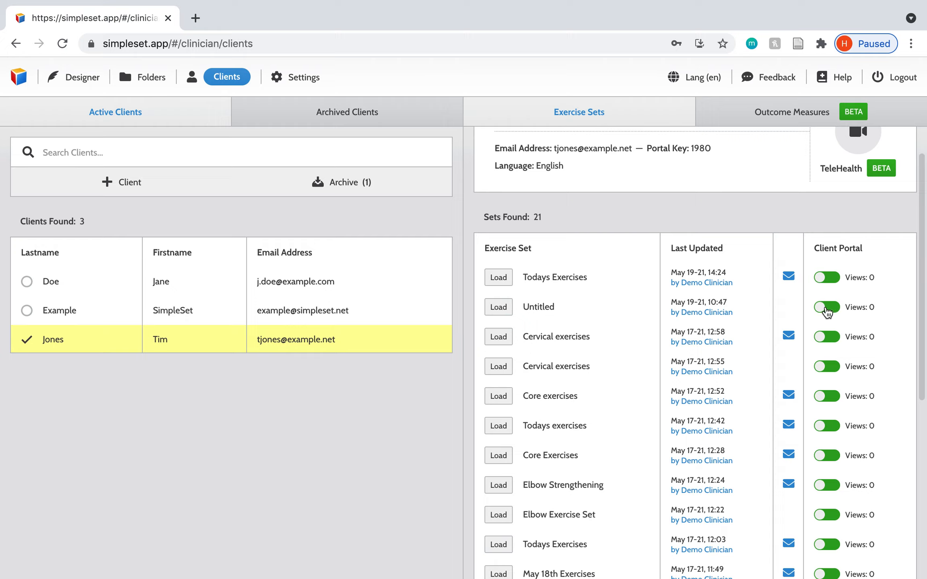
Step: Look through the client's remaining exercise sets and the outcome measures, and return to the exercise sets
scroll(469, 263, "down", 5)
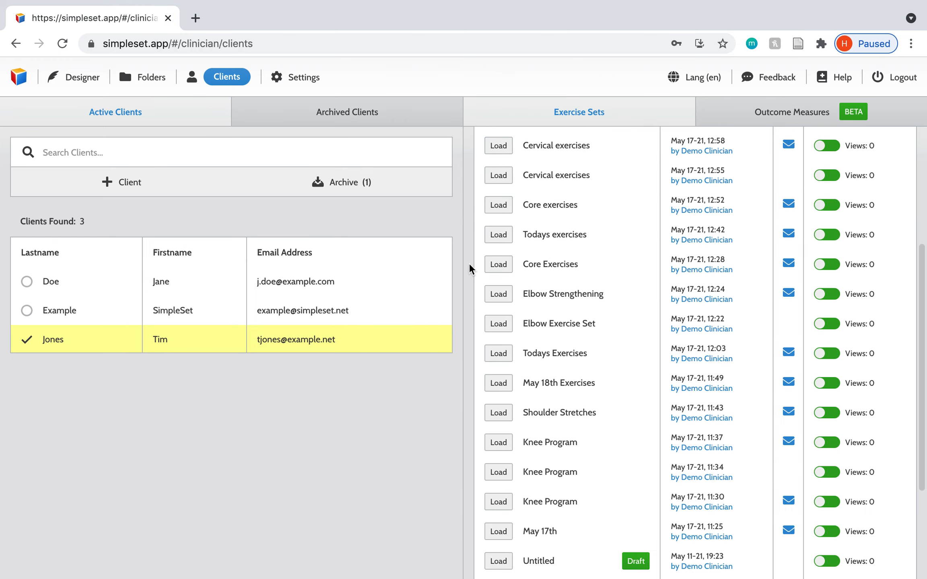
scroll(469, 263, "up", 6)
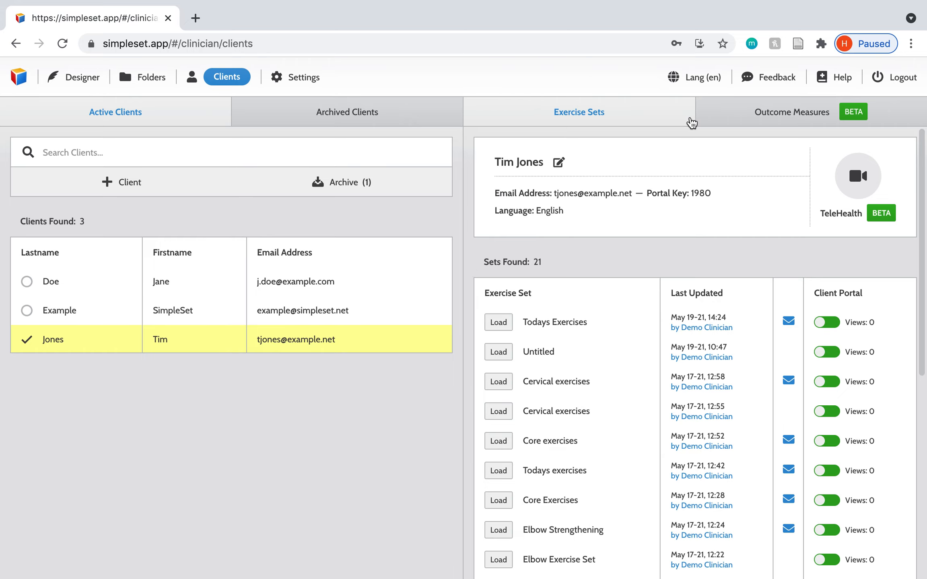
left_click(789, 113)
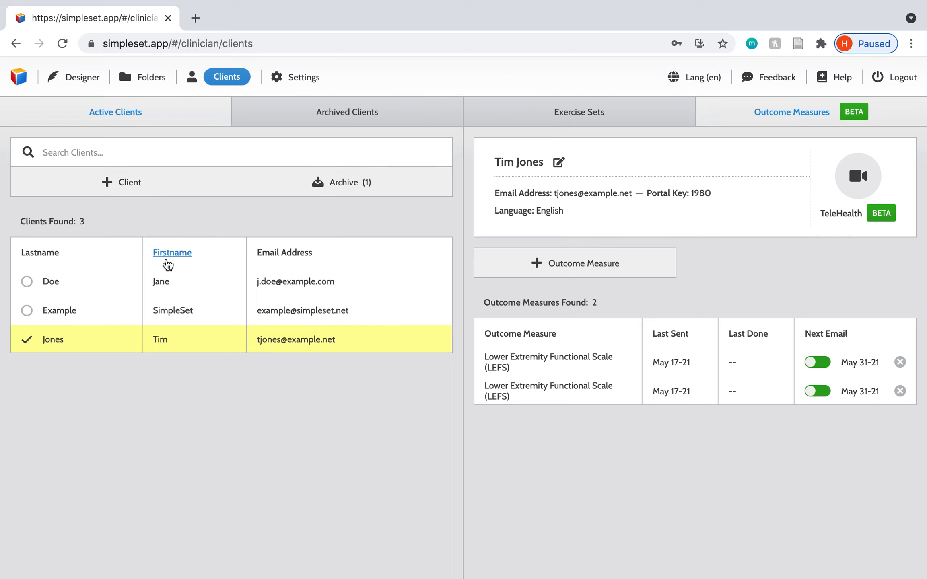
left_click(606, 113)
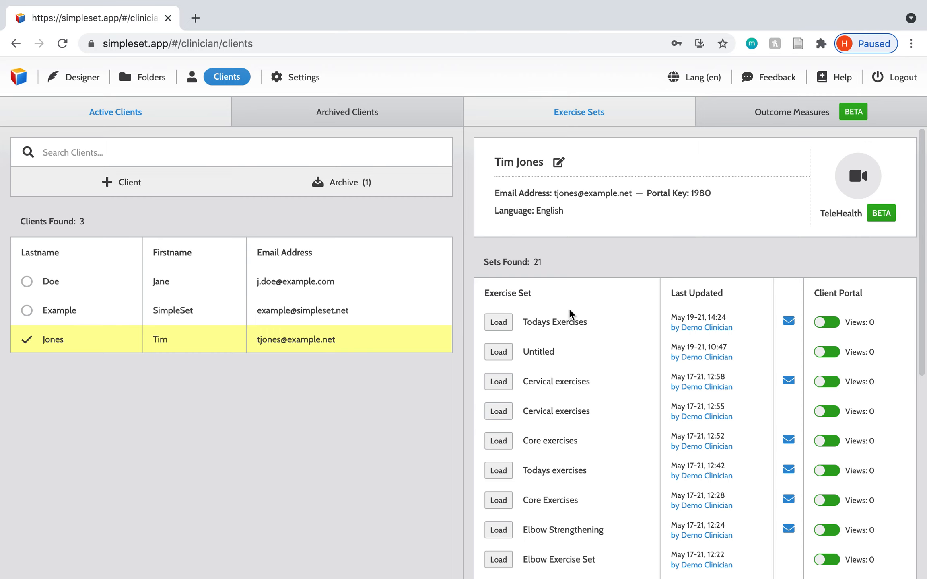
Step: Load the newest Todays Exercises set in the Designer, switch between the two open sets, and close Todays Exercises
left_click(569, 325)
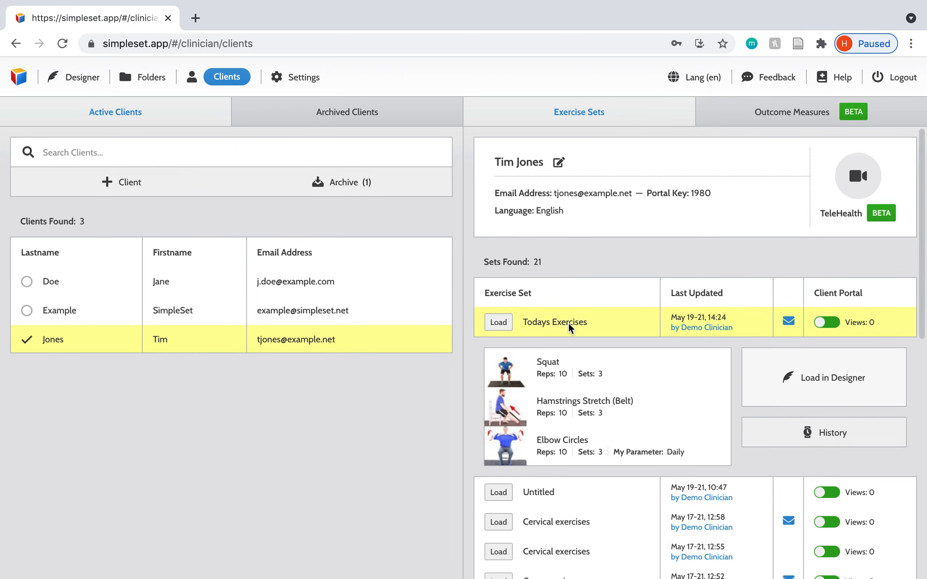
left_click(780, 382)
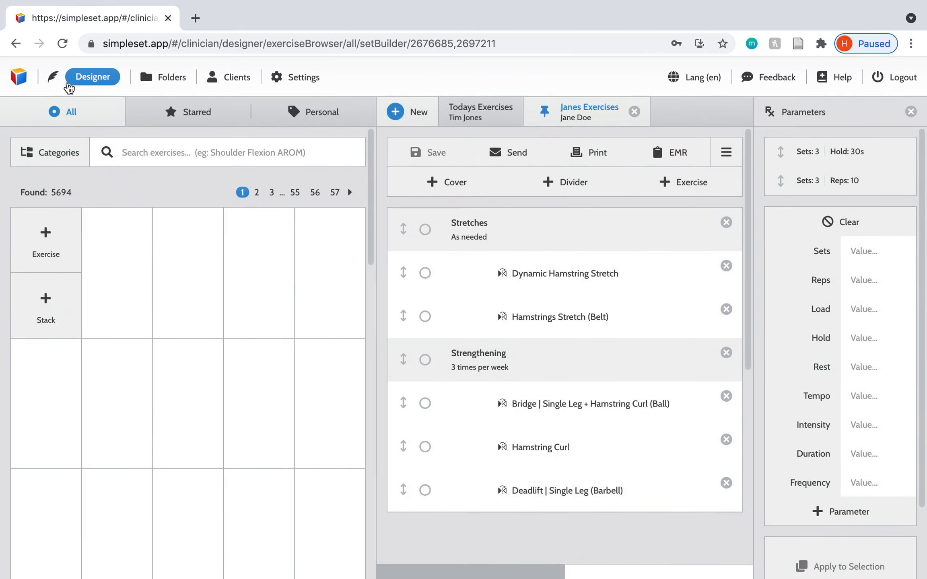
left_click(622, 114)
left_click(479, 118)
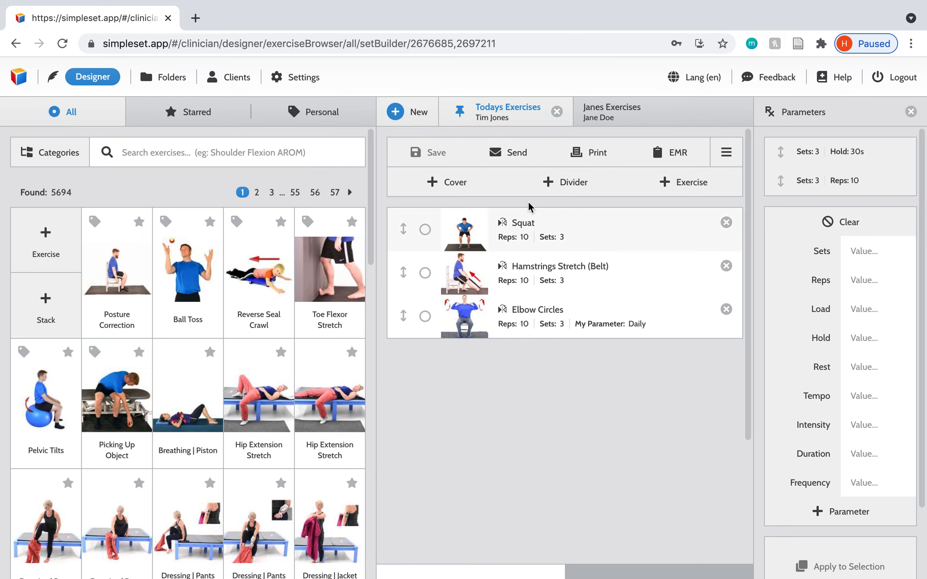
left_click(557, 112)
Step: Review the history of the client's Todays Exercises set and load the version saved on May 19-21, 14:24 in the Designer
left_click(197, 82)
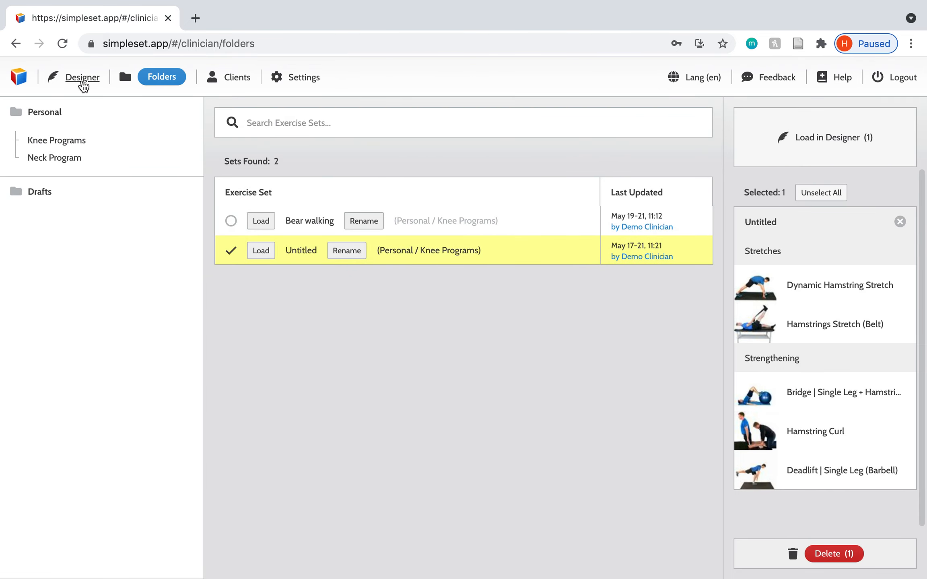
left_click(218, 82)
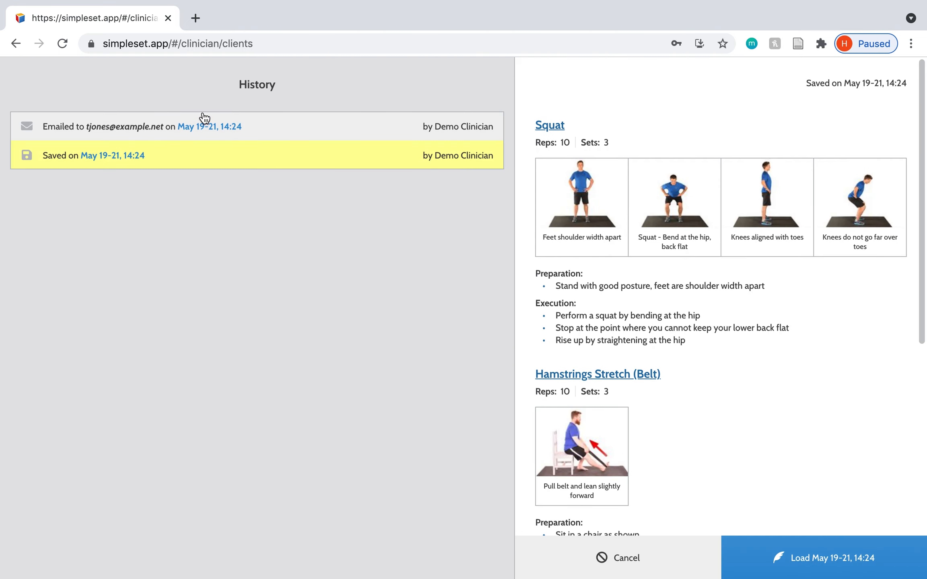
scroll(725, 359, "down", 8)
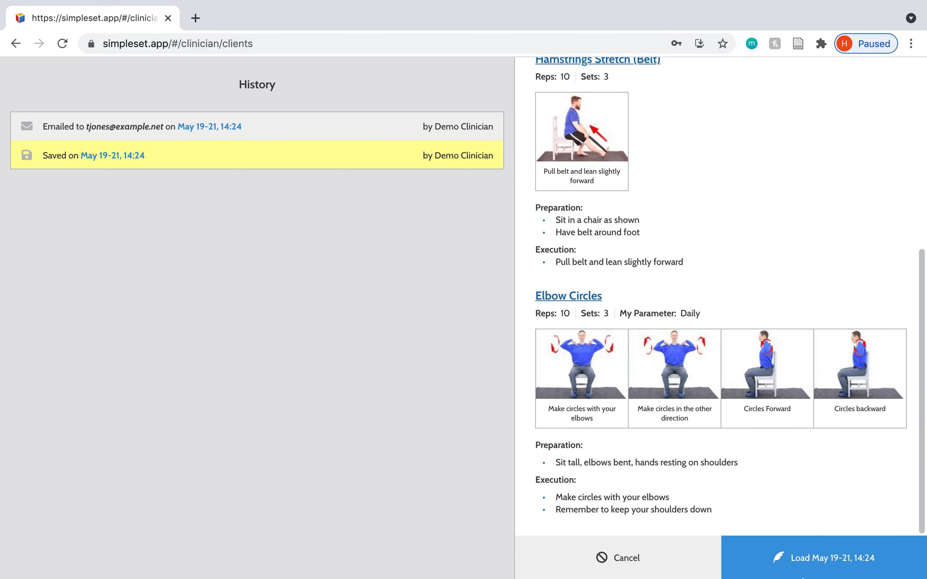
left_click(787, 558)
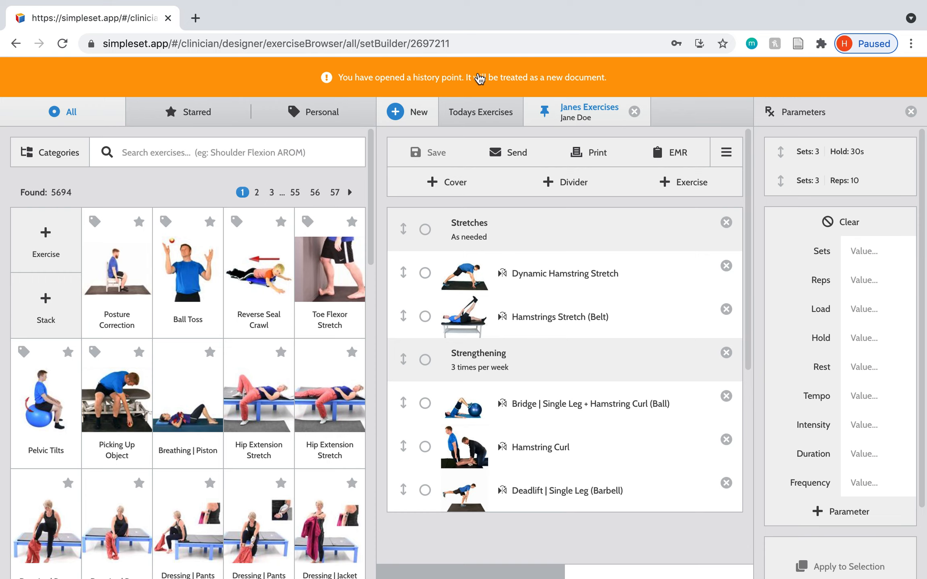
left_click(535, 84)
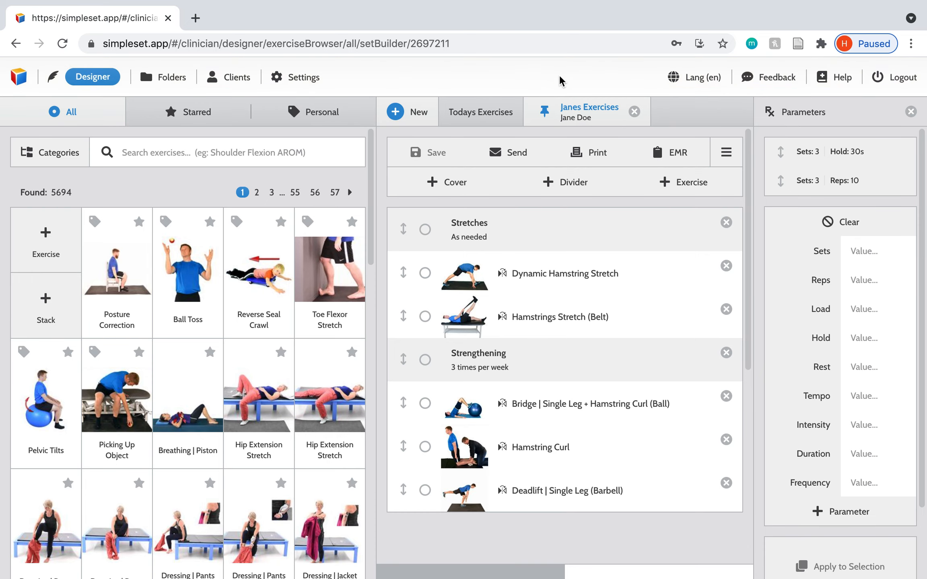
Step: Save the loaded Todays Exercises version to the newly added client under the same name and sign as Demo Clinician
left_click(475, 117)
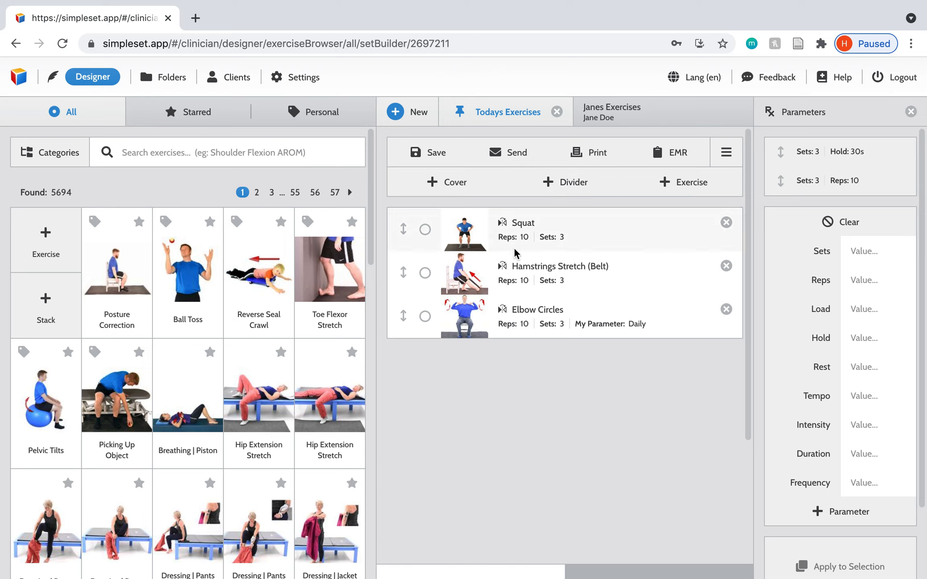
left_click(442, 157)
left_click(583, 377)
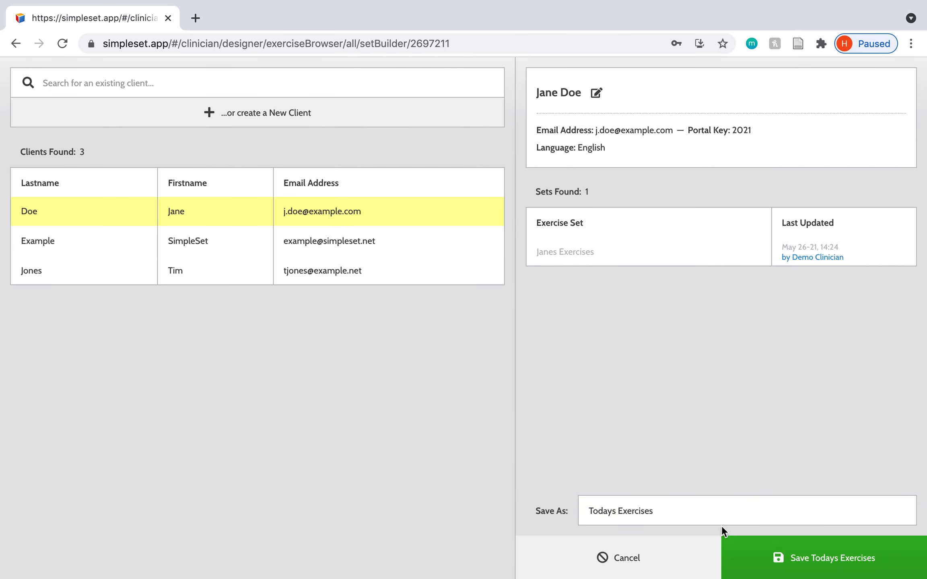
left_click(752, 562)
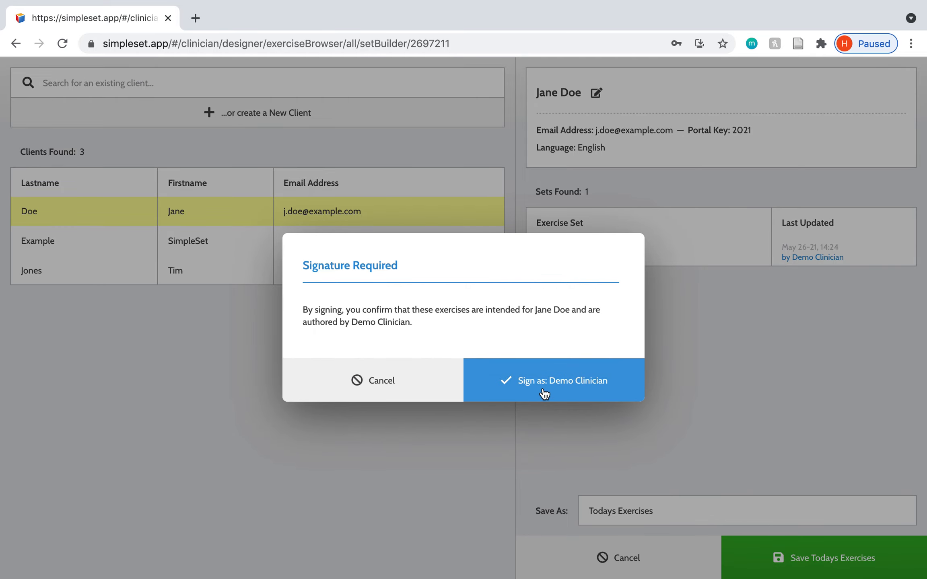
left_click(544, 391)
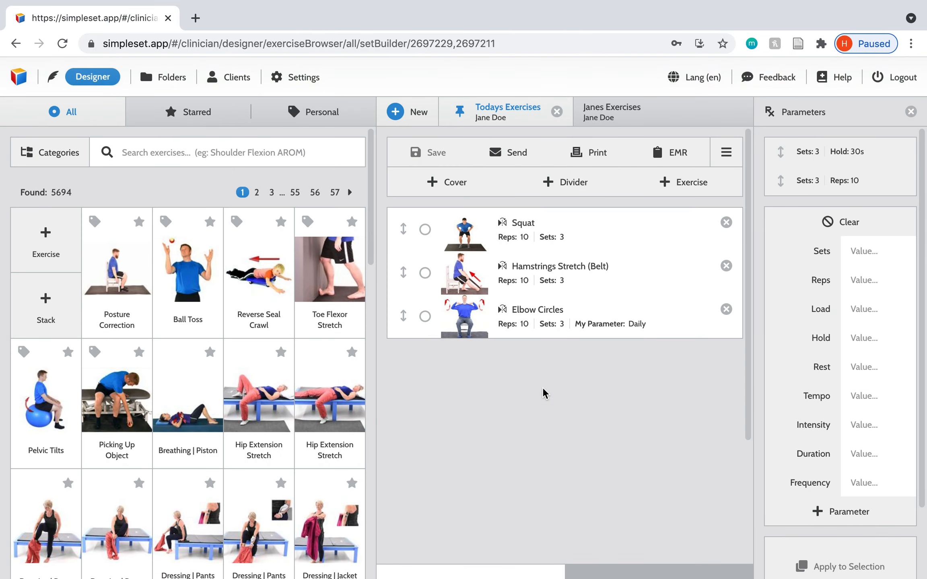
Step: Bring up the new client's other open exercise set in the Designer and return to the clients list
left_click(611, 118)
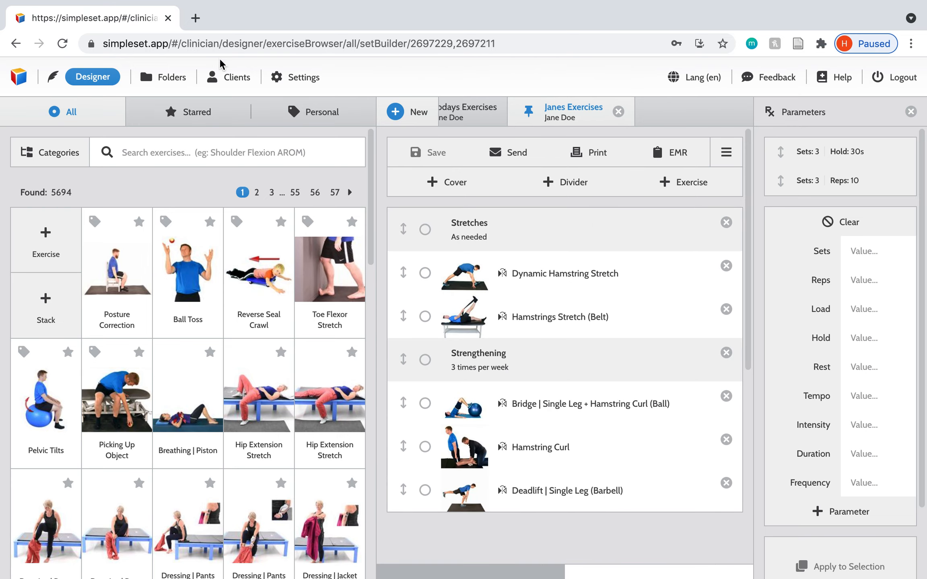
left_click(233, 77)
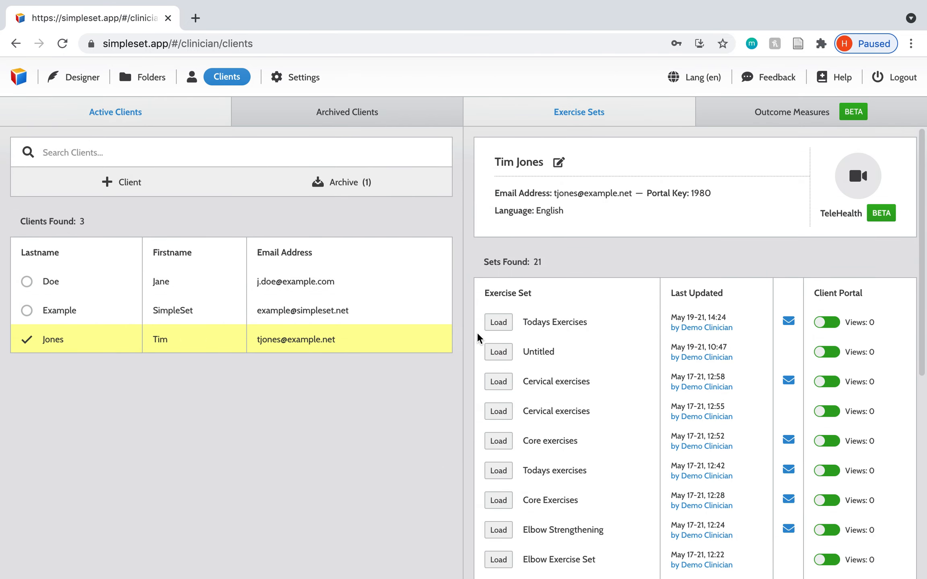